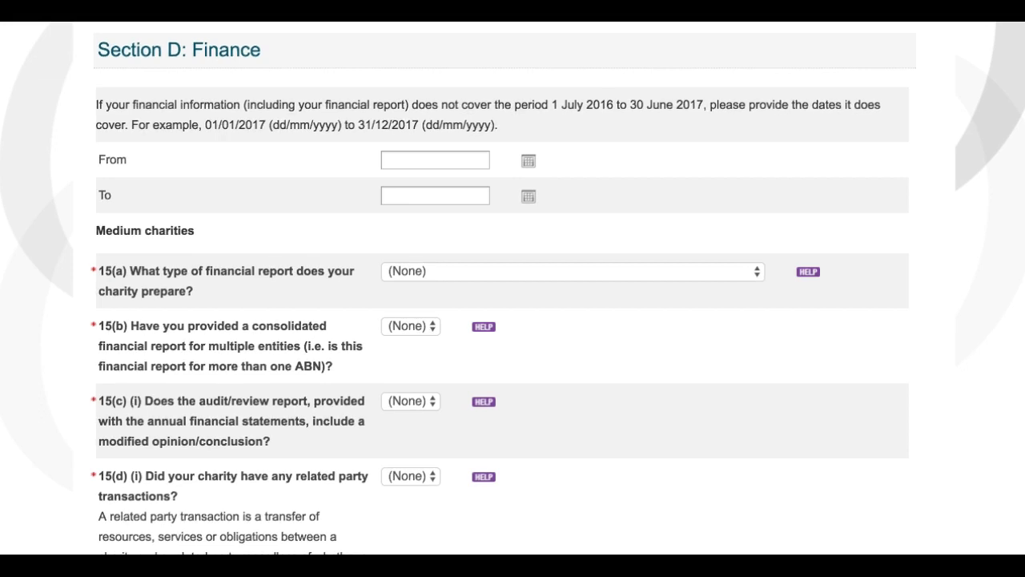
Review the finance section of the form, from the reporting period and question 15 through to the financial report upload.
scroll(513, 288, down, 5)
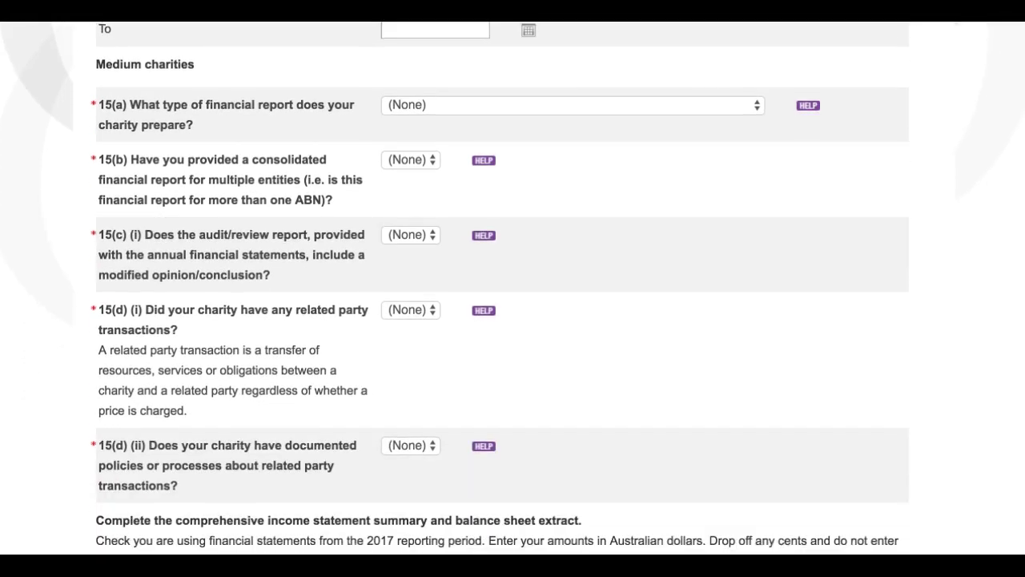
scroll(513, 288, down, 5)
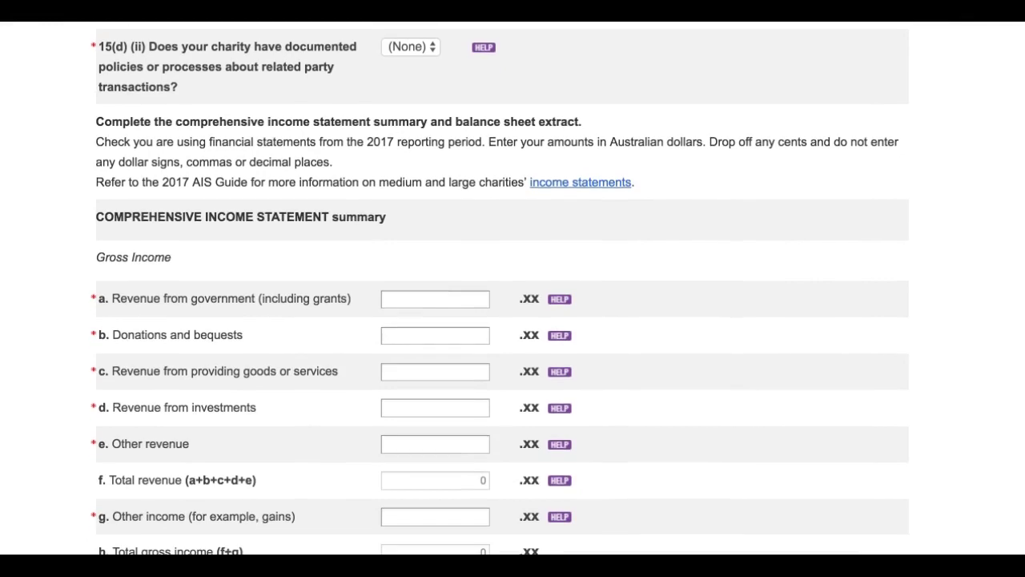
scroll(513, 288, down, 3)
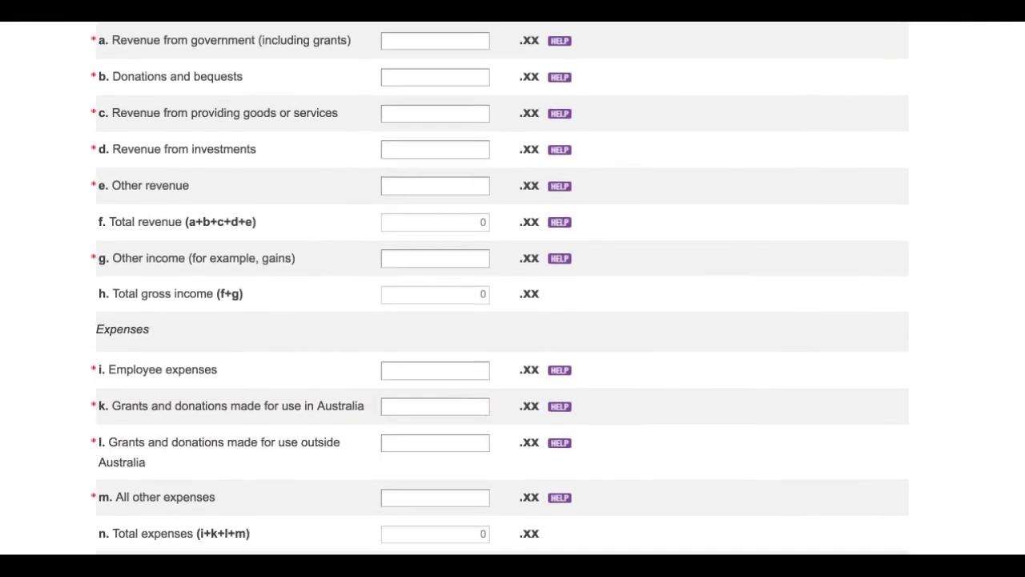
scroll(513, 288, down, 3)
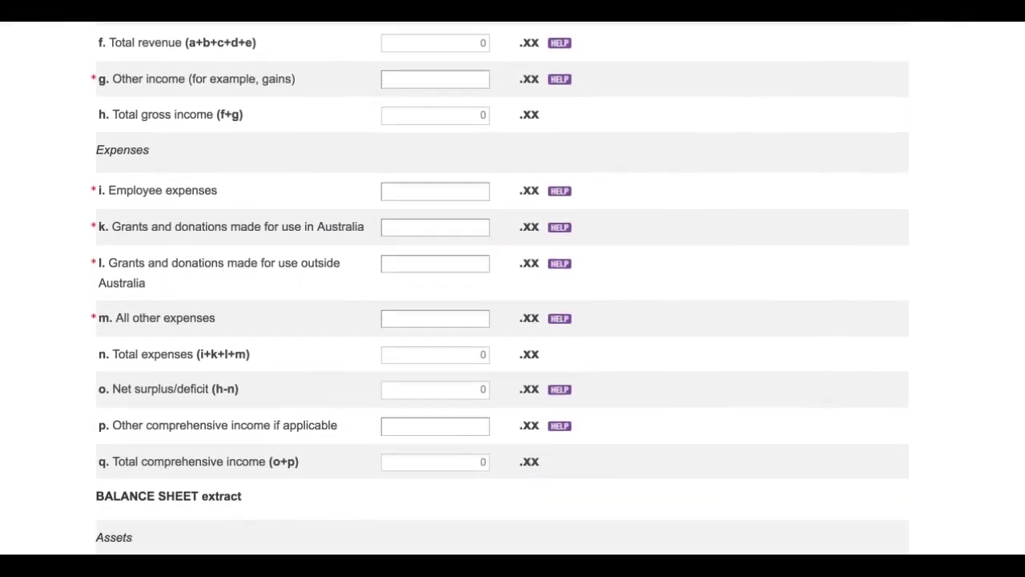
scroll(513, 288, down, 3)
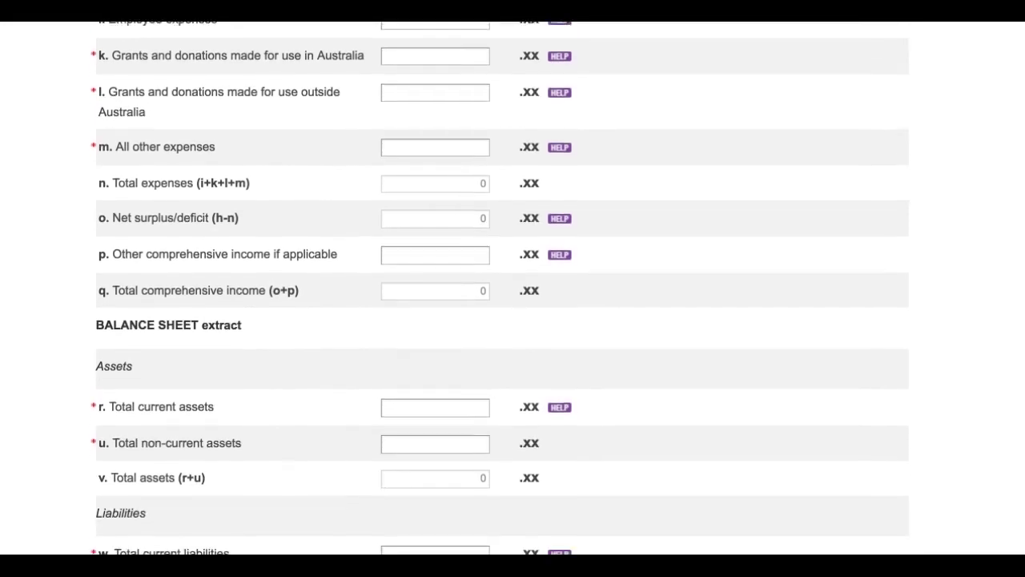
scroll(512, 288, down, 3)
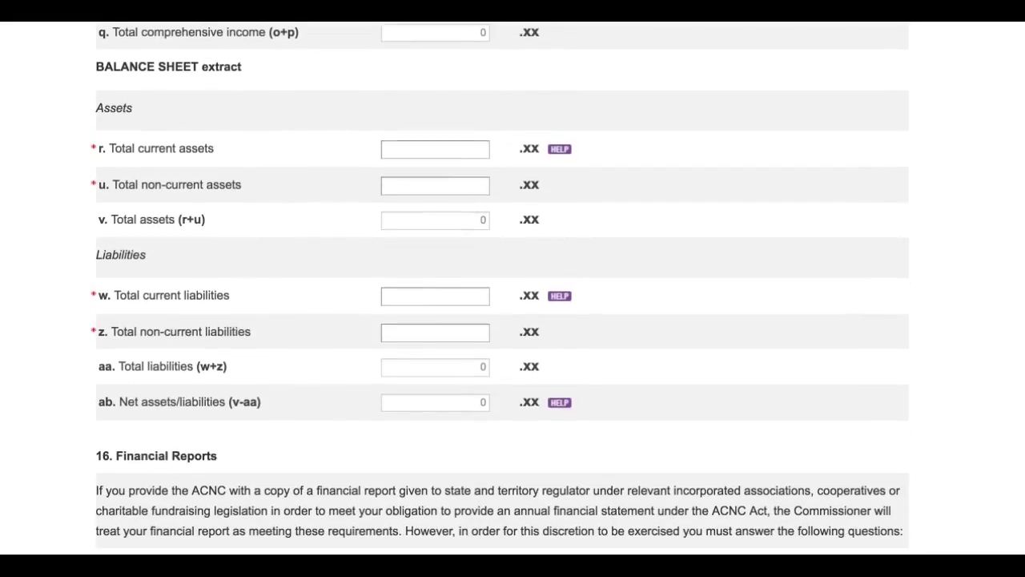
scroll(513, 288, down, 3)
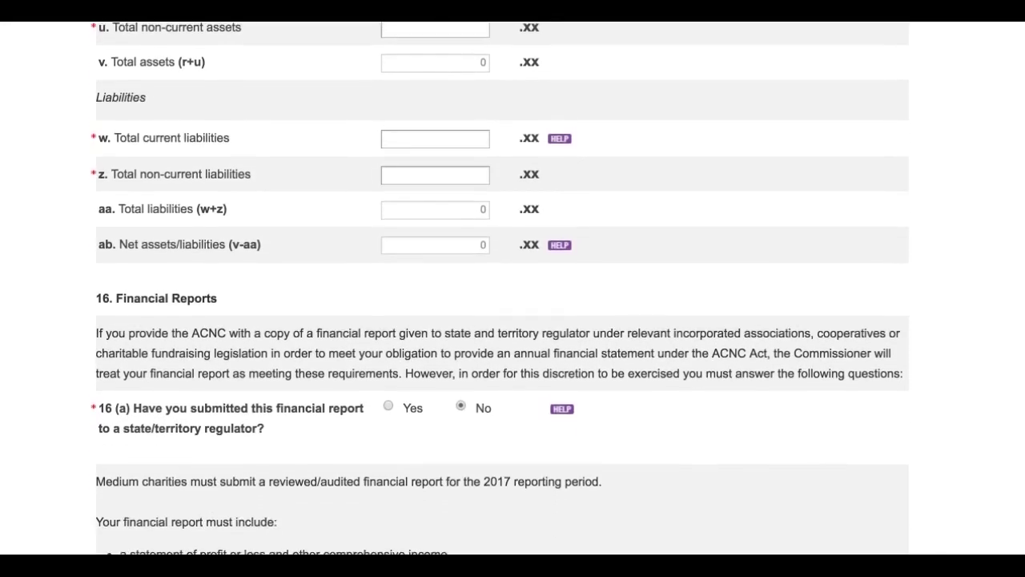
scroll(513, 288, down, 3)
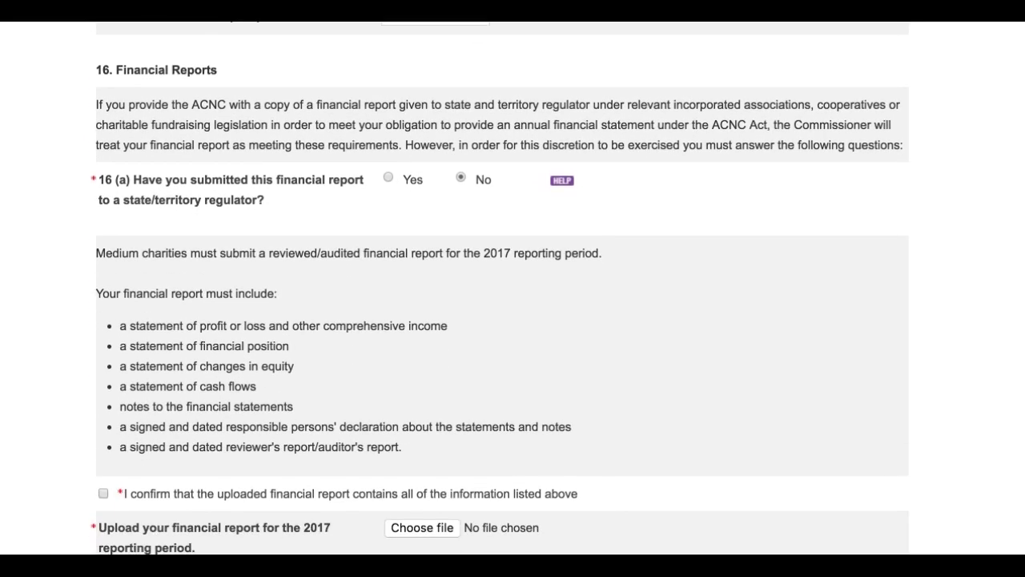
scroll(513, 288, down, 1)
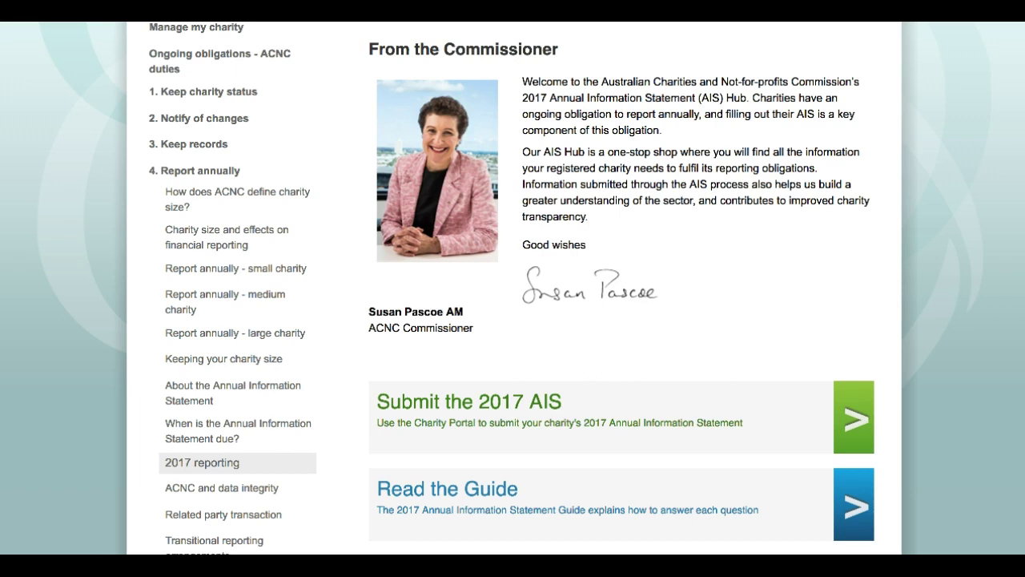
Open the 2017 Annual Information Statement Guide and go to its finance guidance for medium and large charities.
click(570, 500)
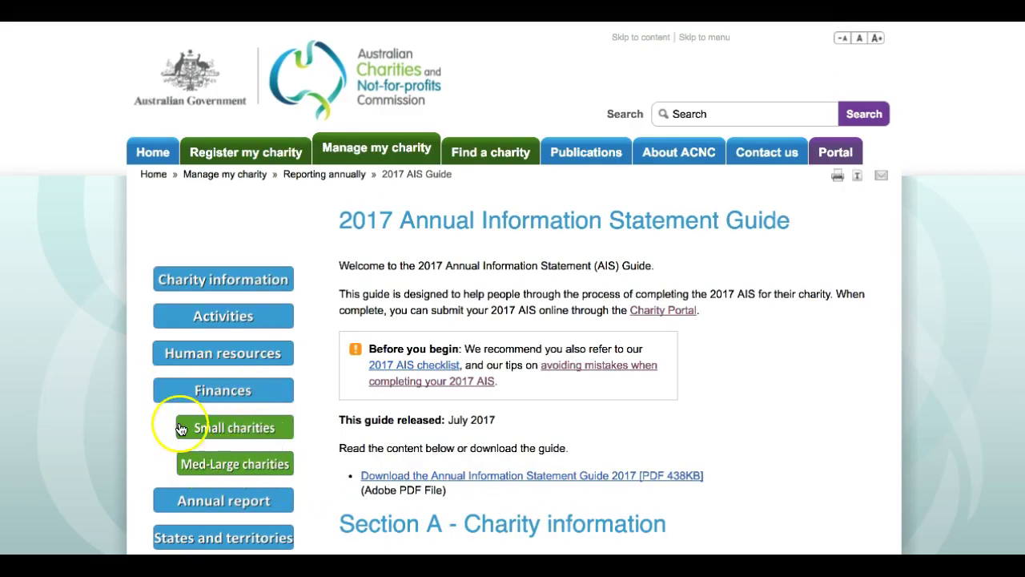
click(226, 468)
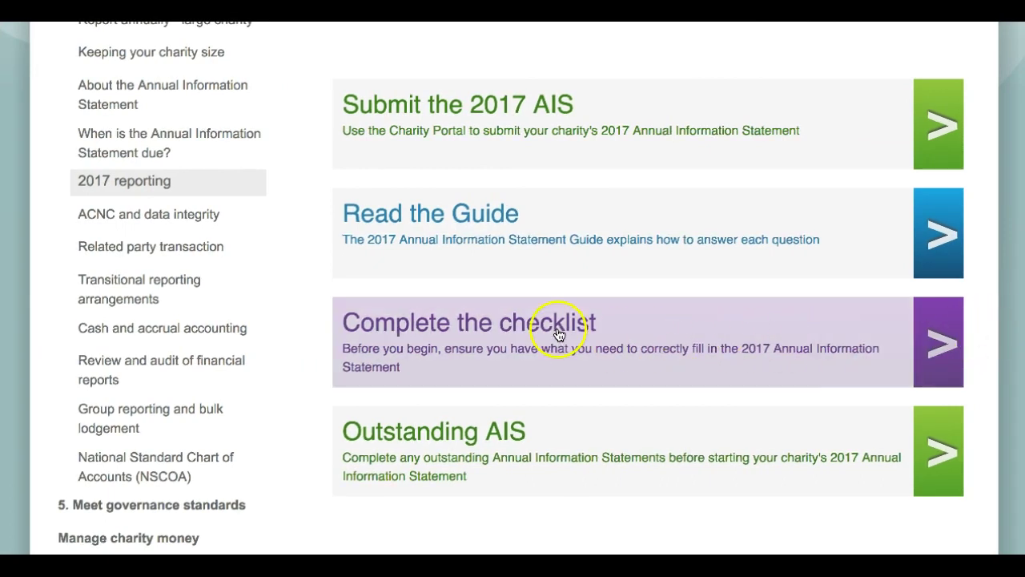
Open the 2017 AIS checklist and read it through to the information to have on hand.
click(558, 331)
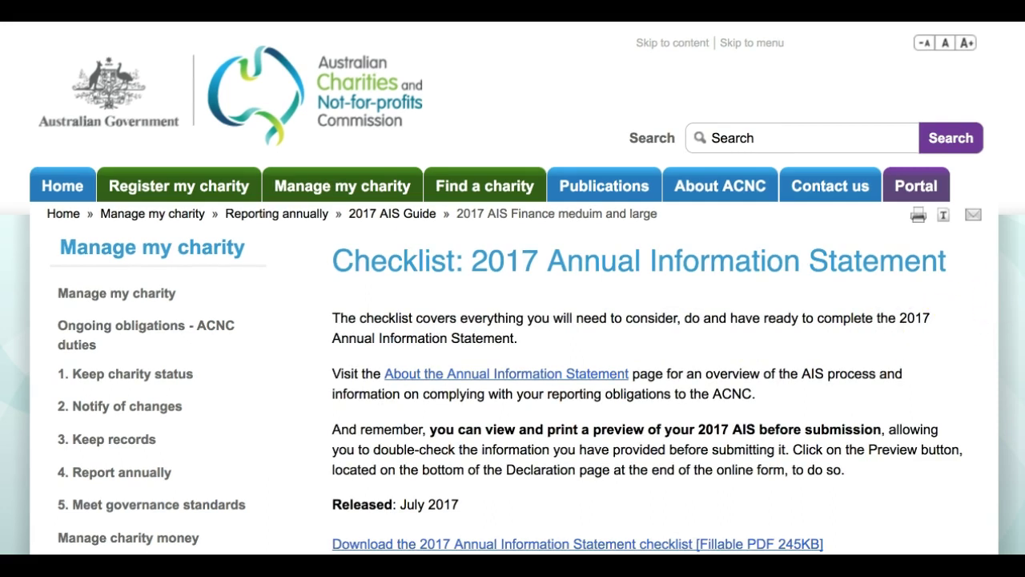
scroll(512, 320, down, 5)
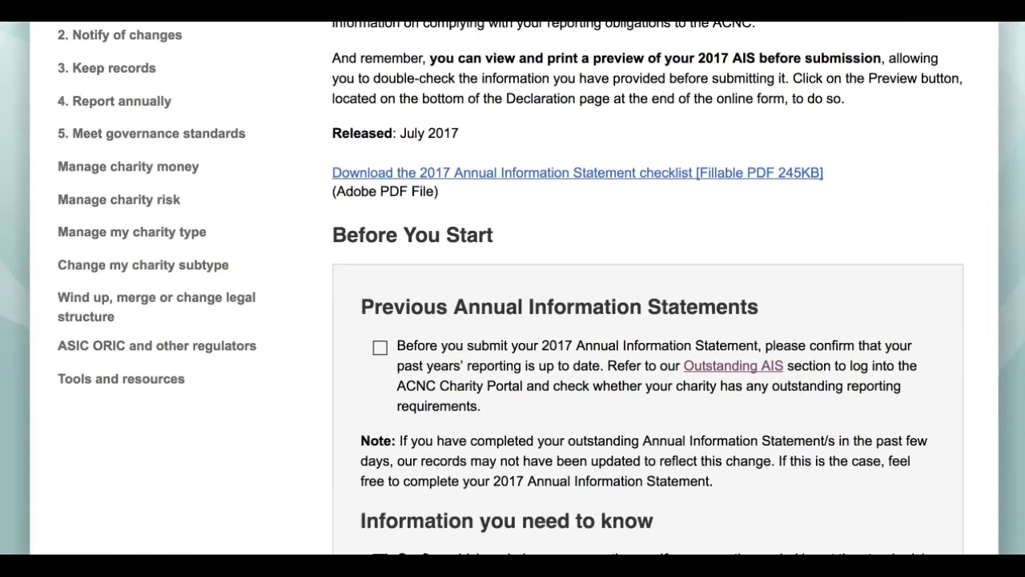
scroll(513, 320, down, 6)
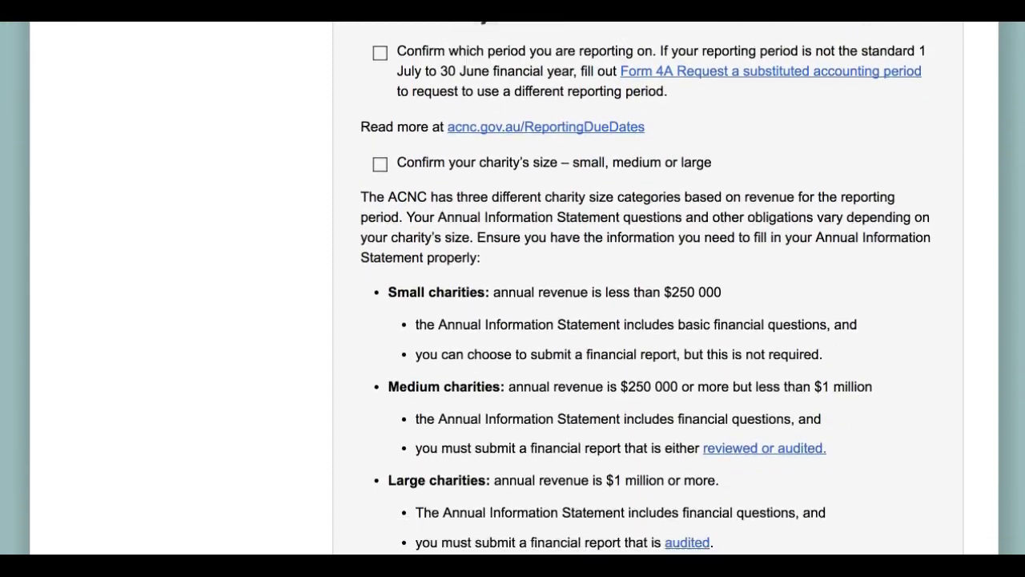
scroll(513, 320, down, 6)
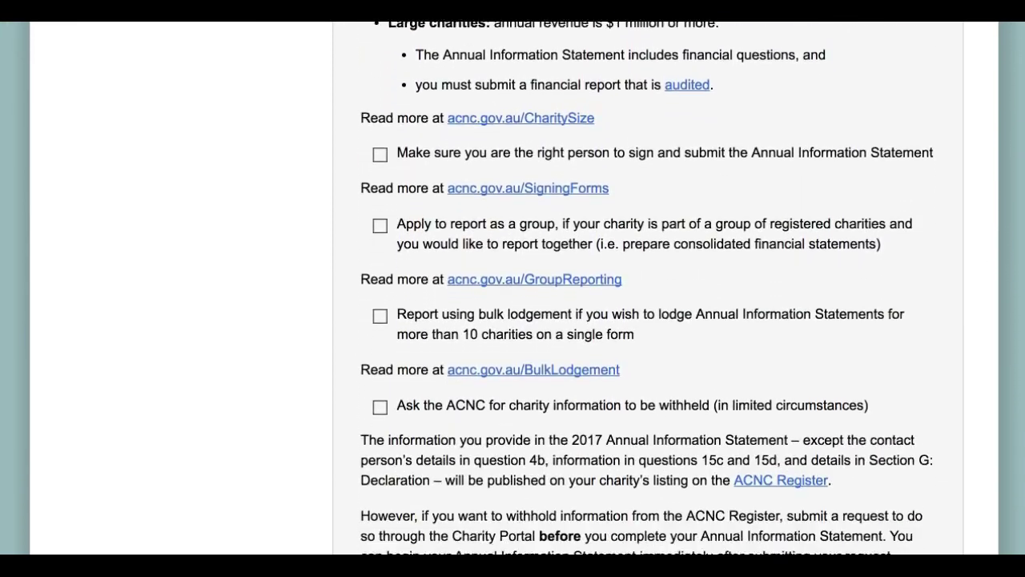
scroll(513, 321, down, 6)
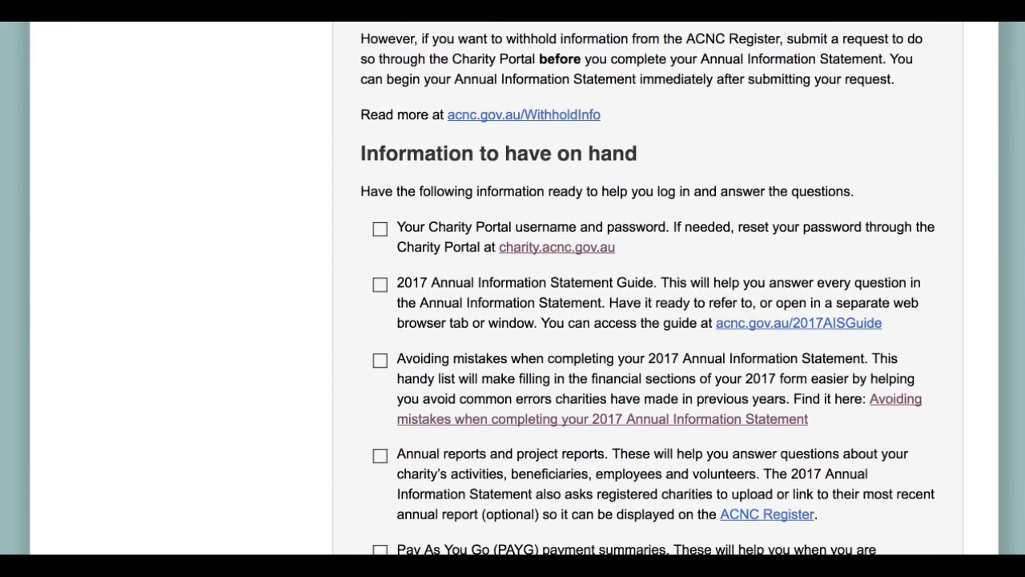
scroll(513, 321, down, 2)
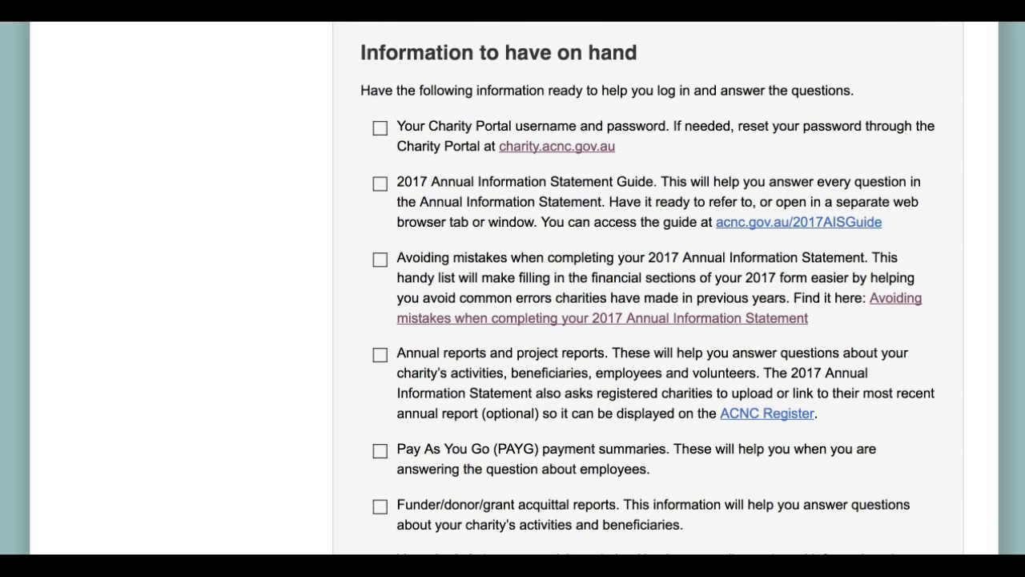
Open the page on avoiding mistakes when completing the 2017 Annual Information Statement and read its tips.
click(904, 302)
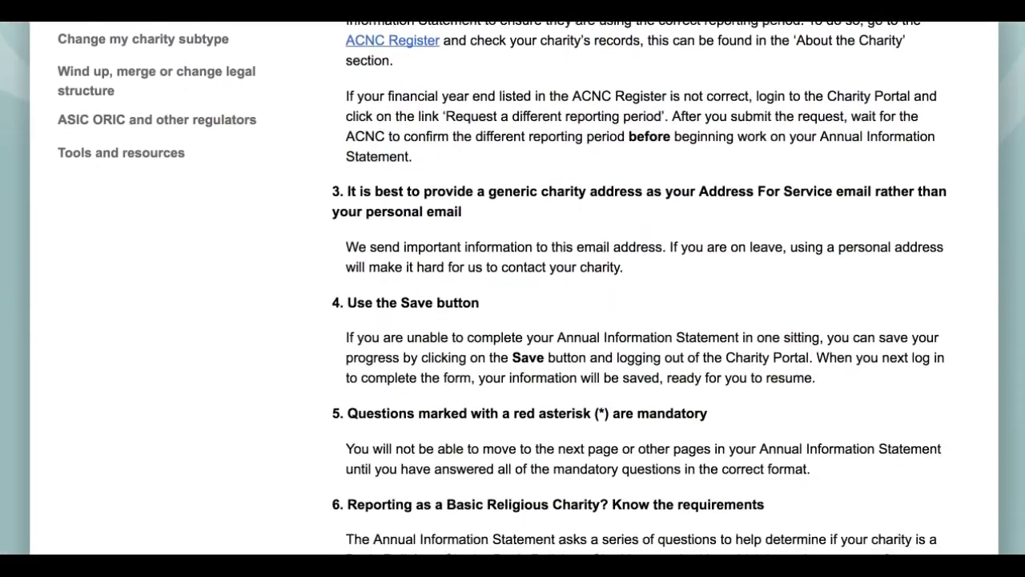
scroll(513, 289, down, 5)
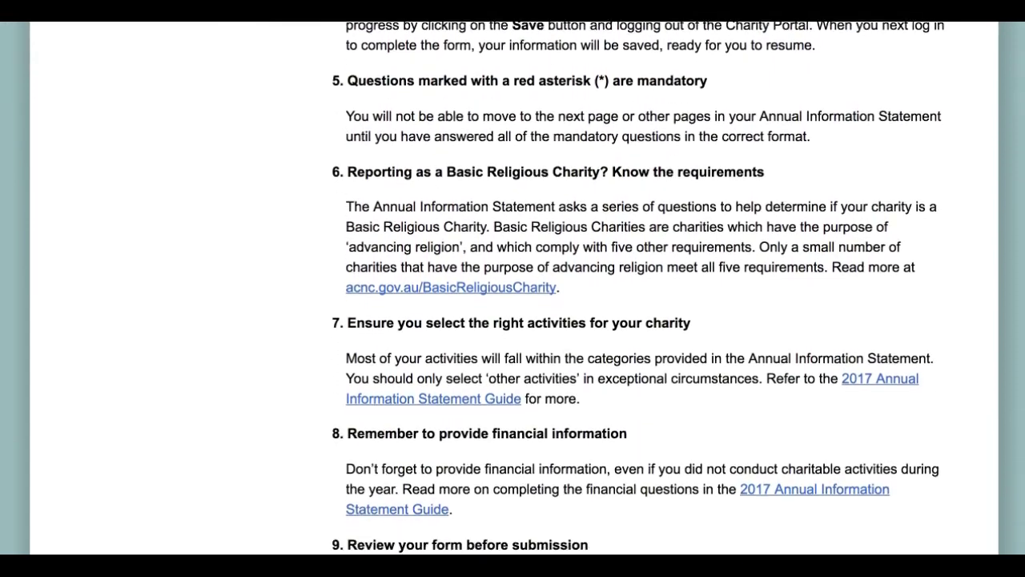
scroll(513, 289, down, 6)
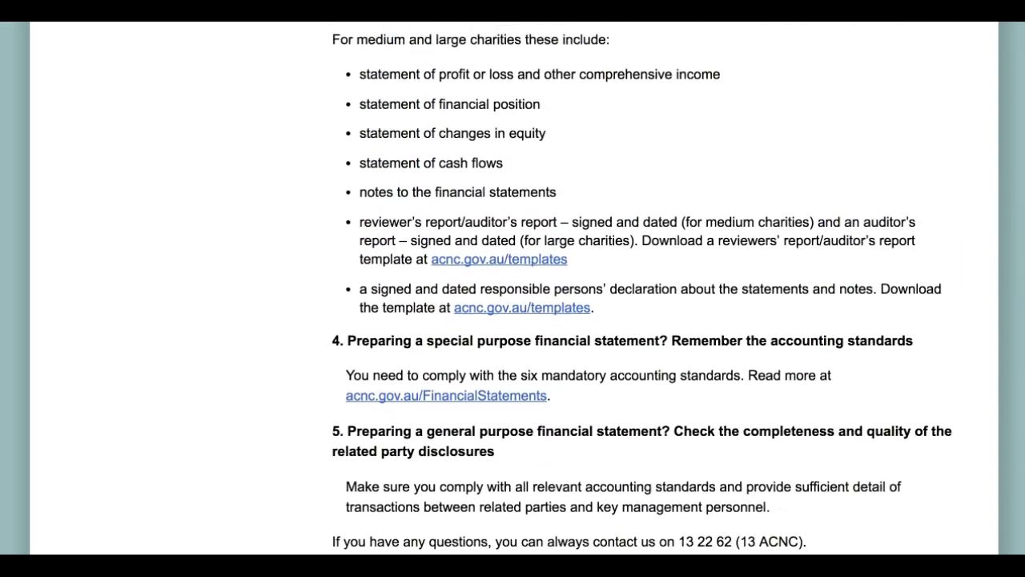
scroll(512, 289, down, 2)
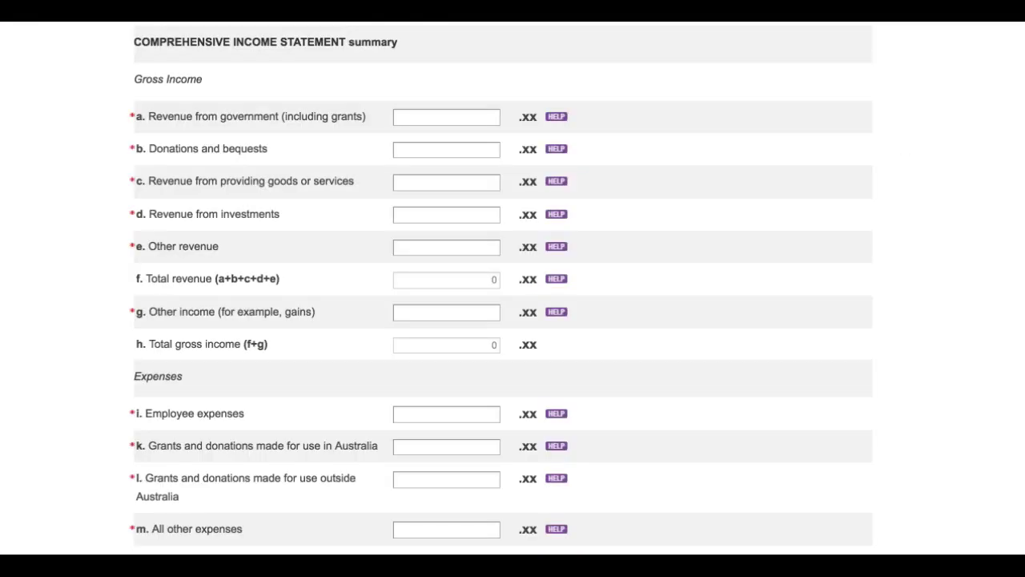
Show the help for revenue from government and follow its link to the medium and large charities guidance.
click(559, 121)
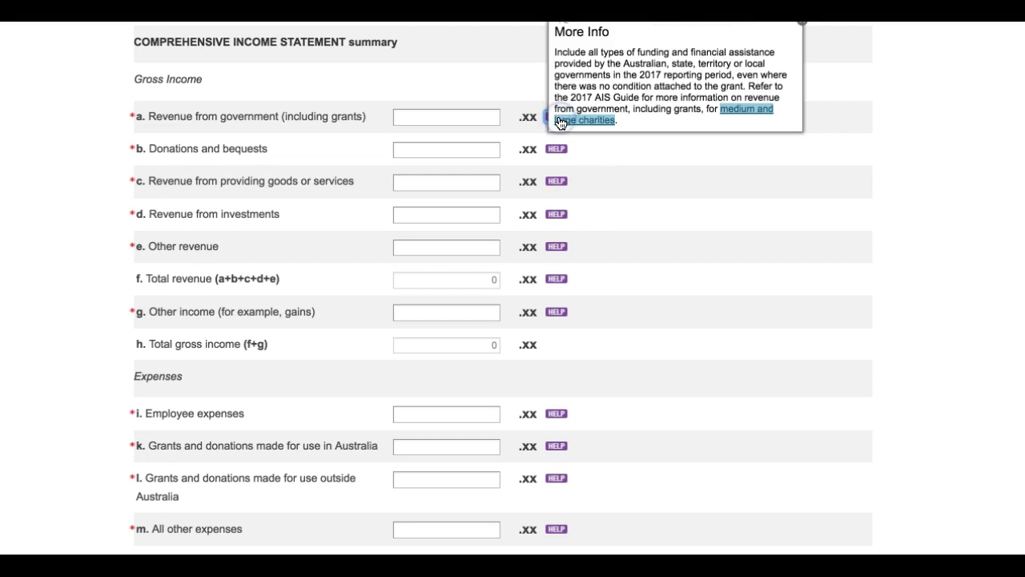
click(606, 122)
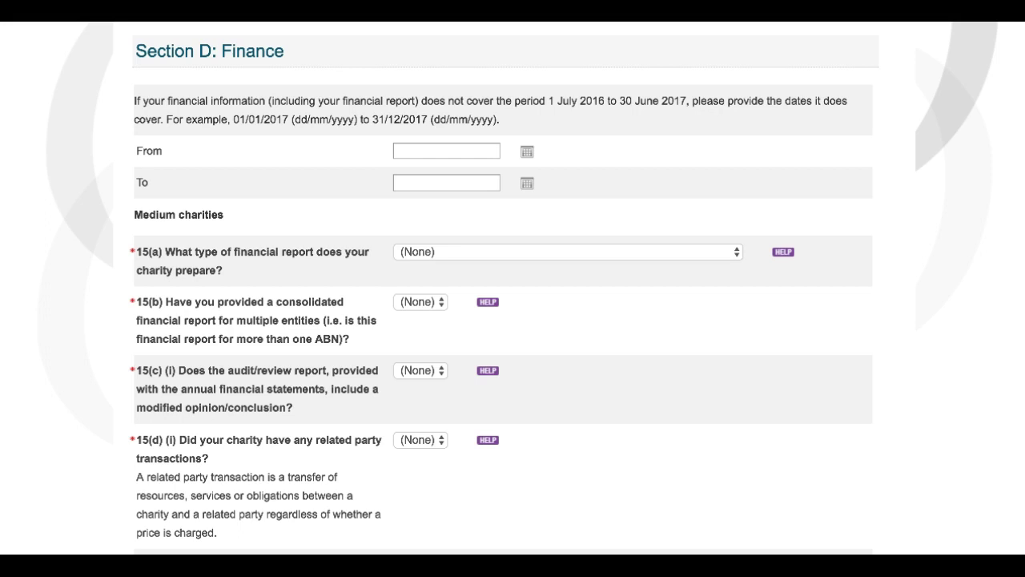
Look through the financial report types offered for question 15(a) without choosing one.
click(114, 112)
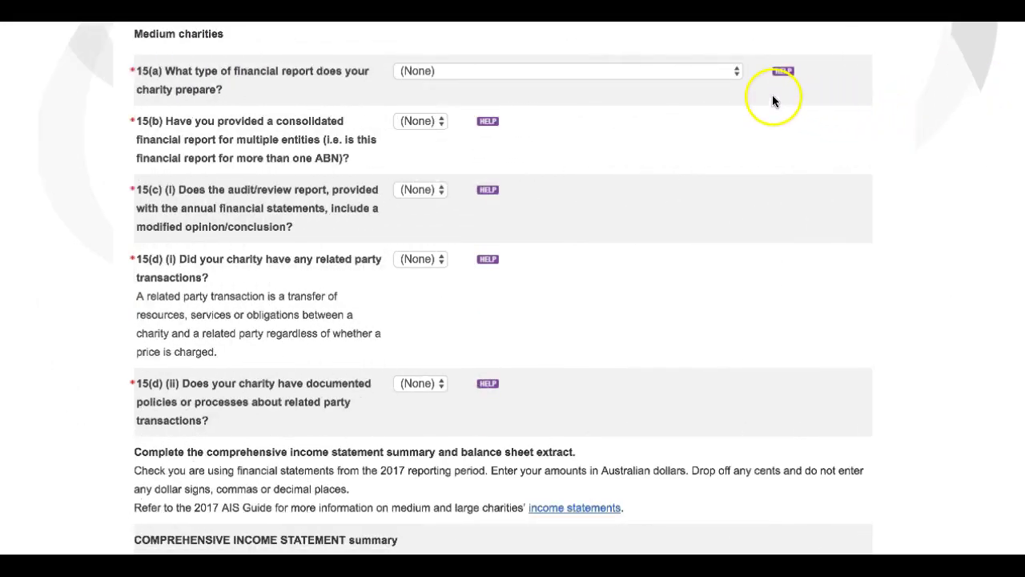
click(739, 71)
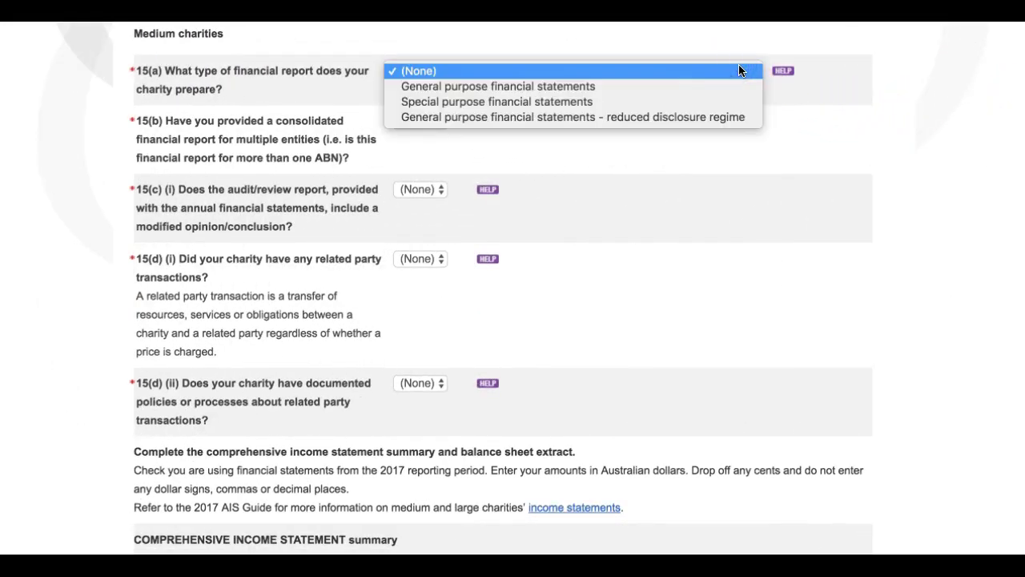
drag(739, 70, 739, 117)
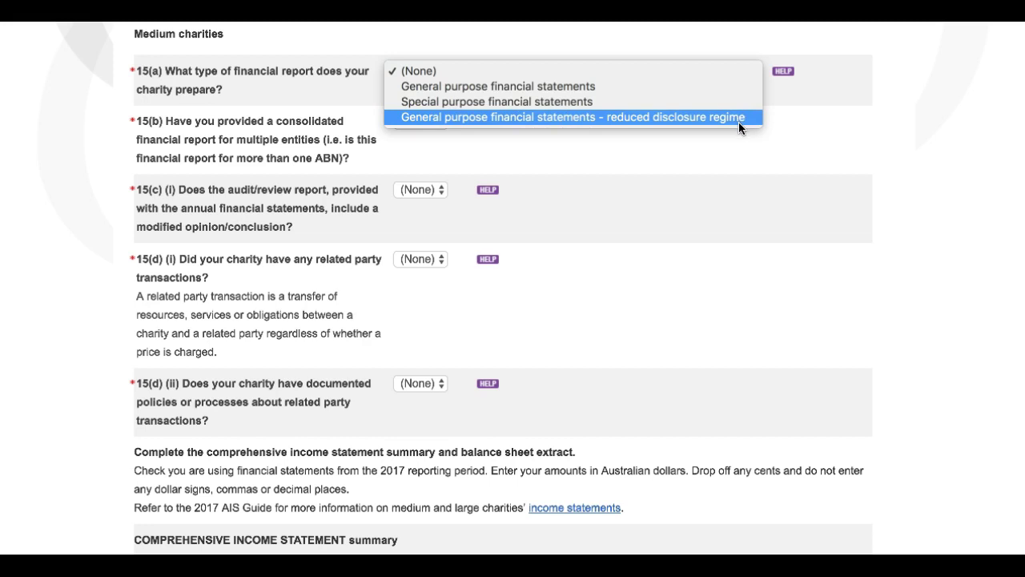
drag(738, 122, 797, 128)
click(736, 146)
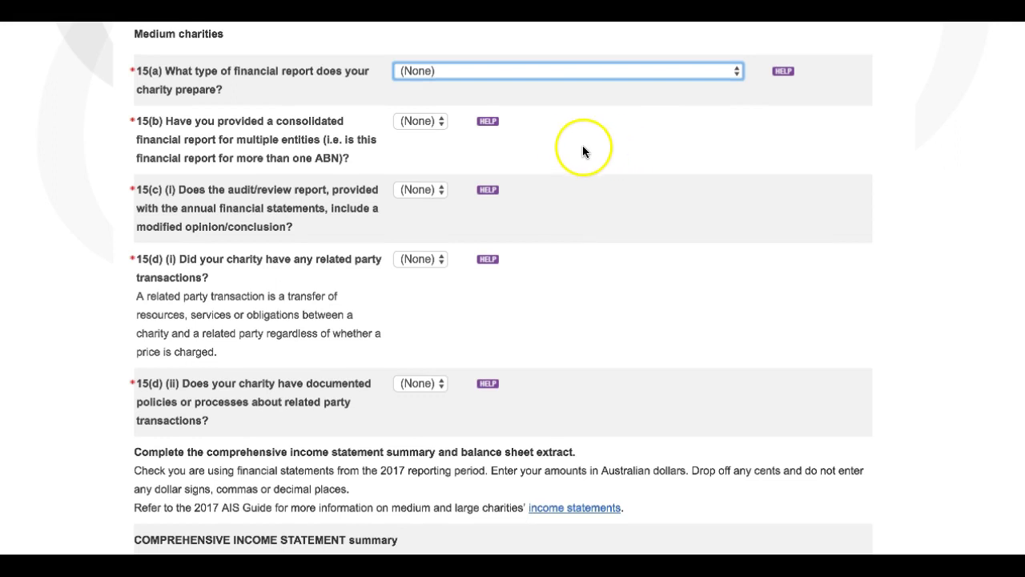
click(550, 141)
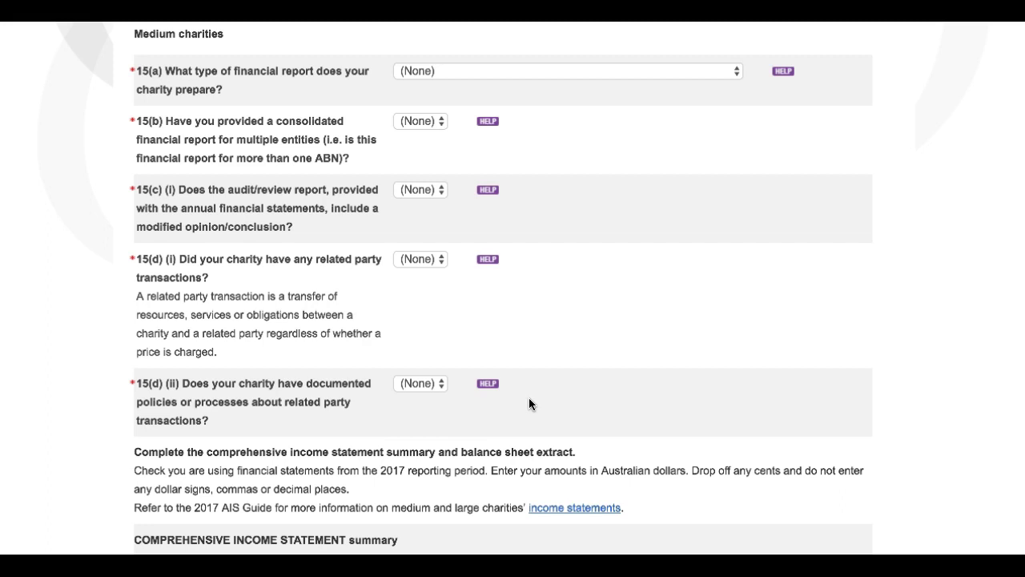
Show the help for question 15(d)(ii) and follow its link about related party transactions.
click(489, 384)
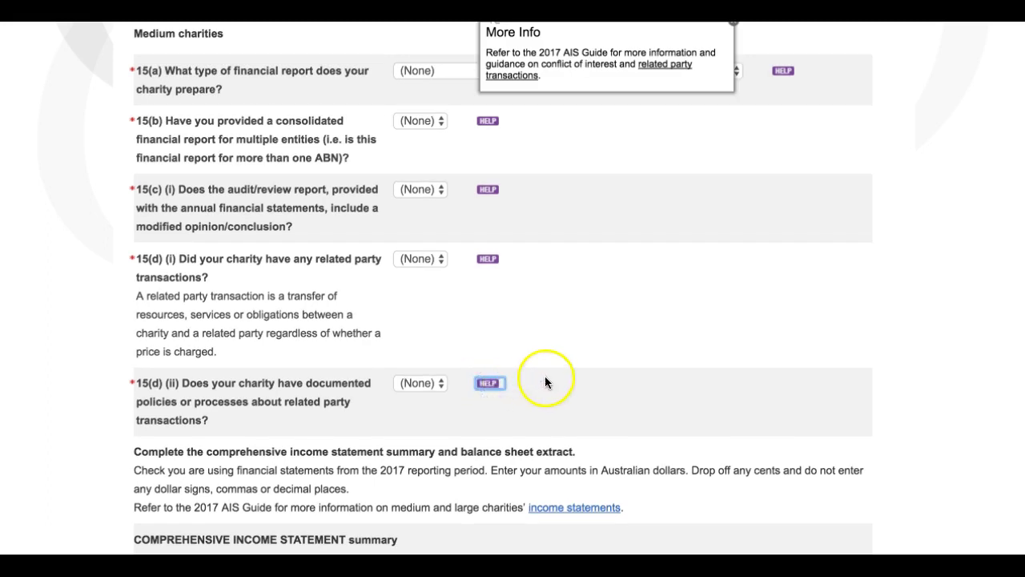
click(661, 72)
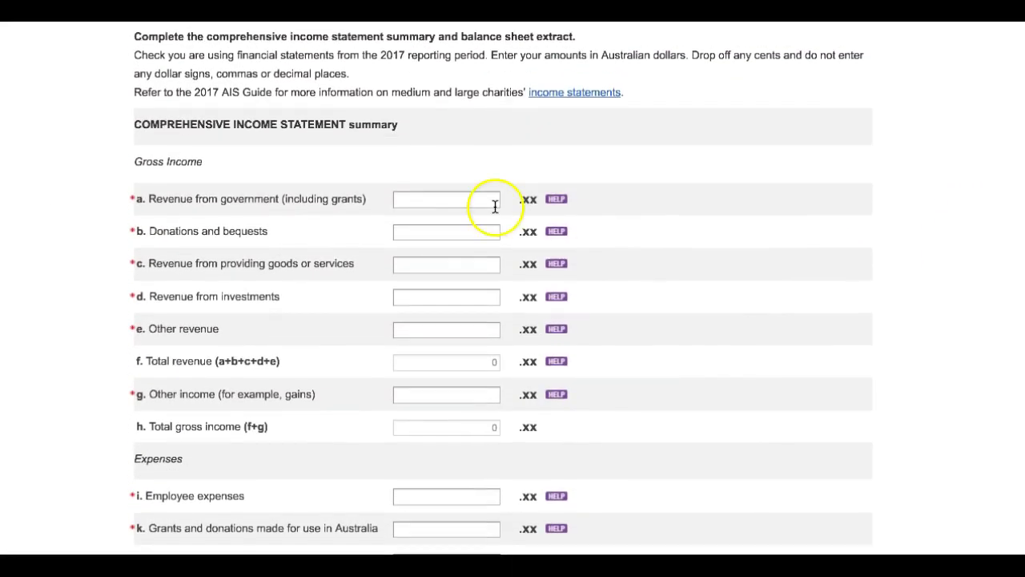
Enter gross income of 120000 for government revenue, 250000 for donations and bequests, and 14000 for providing goods or services.
click(488, 143)
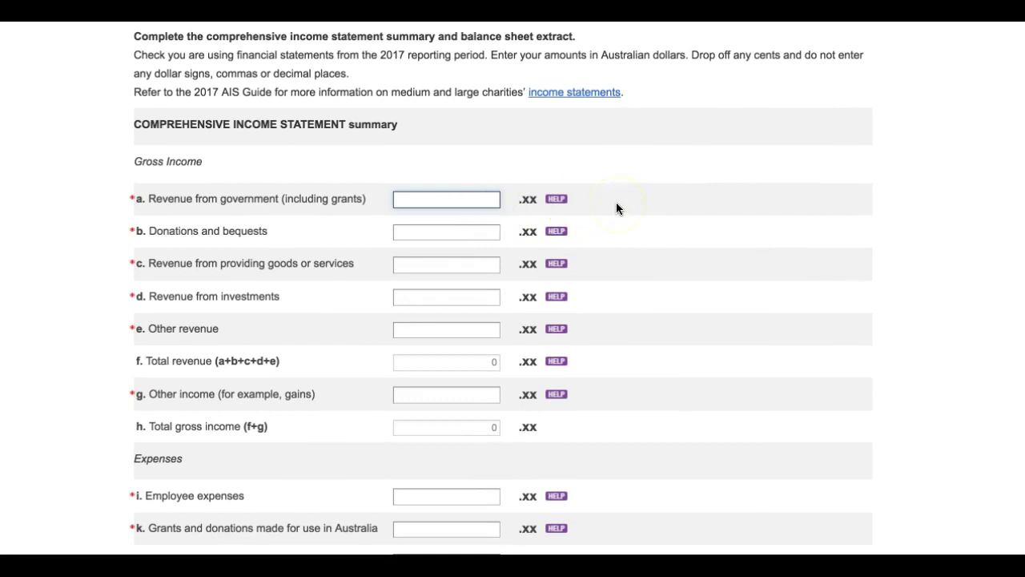
text(120000)
click(460, 238)
text(2)
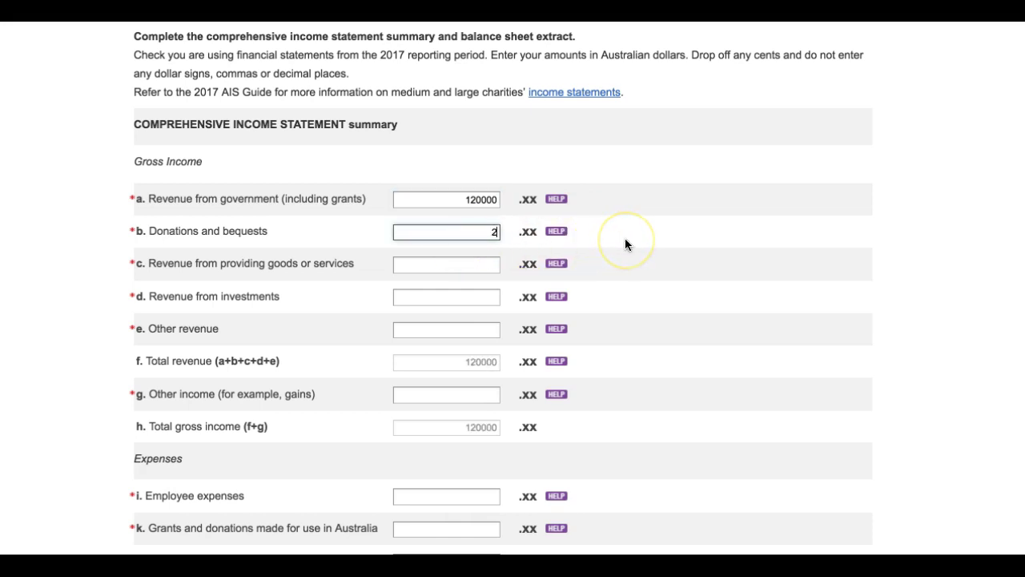
text(50000)
click(485, 263)
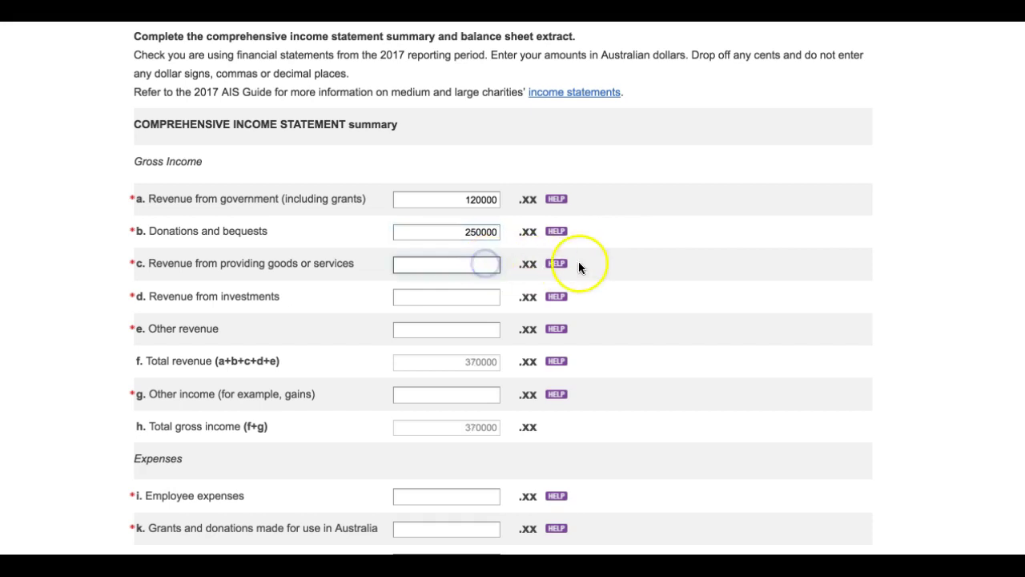
text(14000)
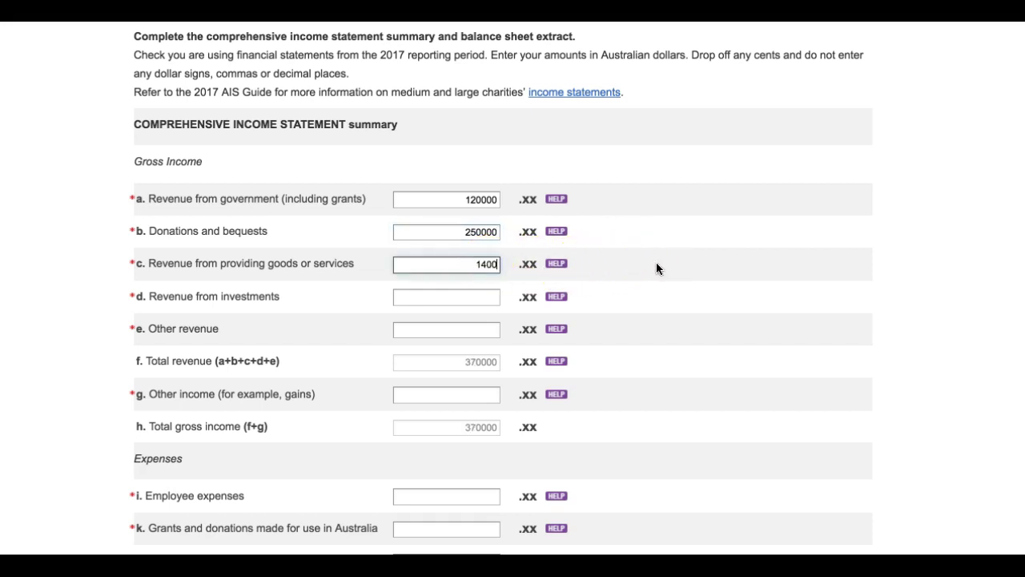
click(491, 301)
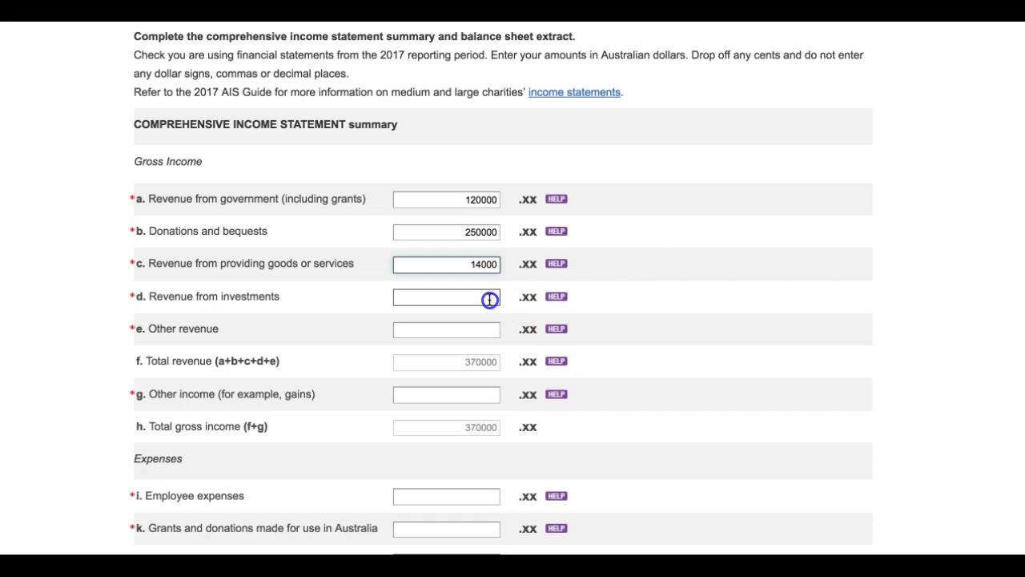
Enter 4000 for revenue from investments, 0 for other revenue, and 26000 for other income.
text(4000)
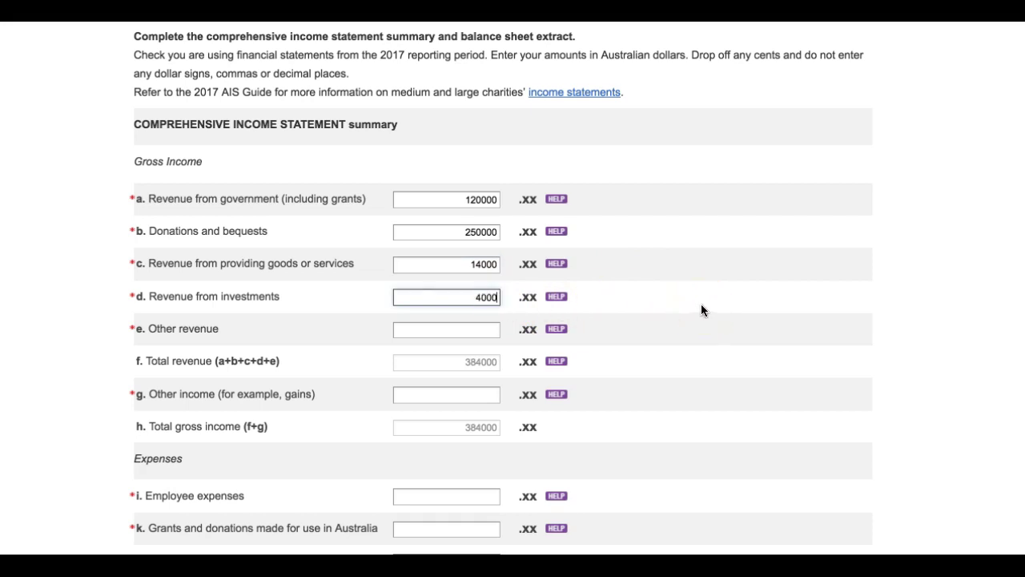
click(496, 327)
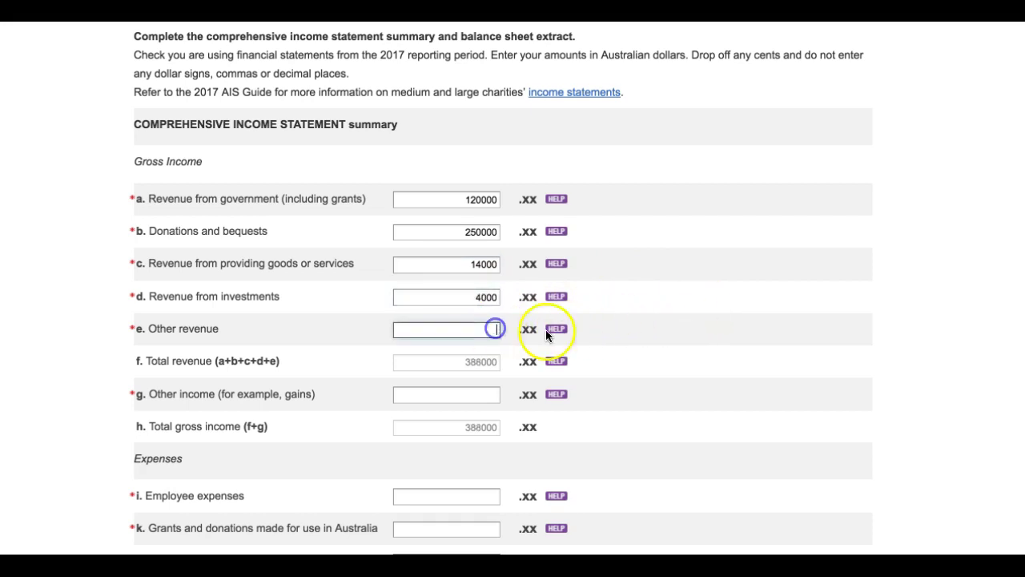
text(0)
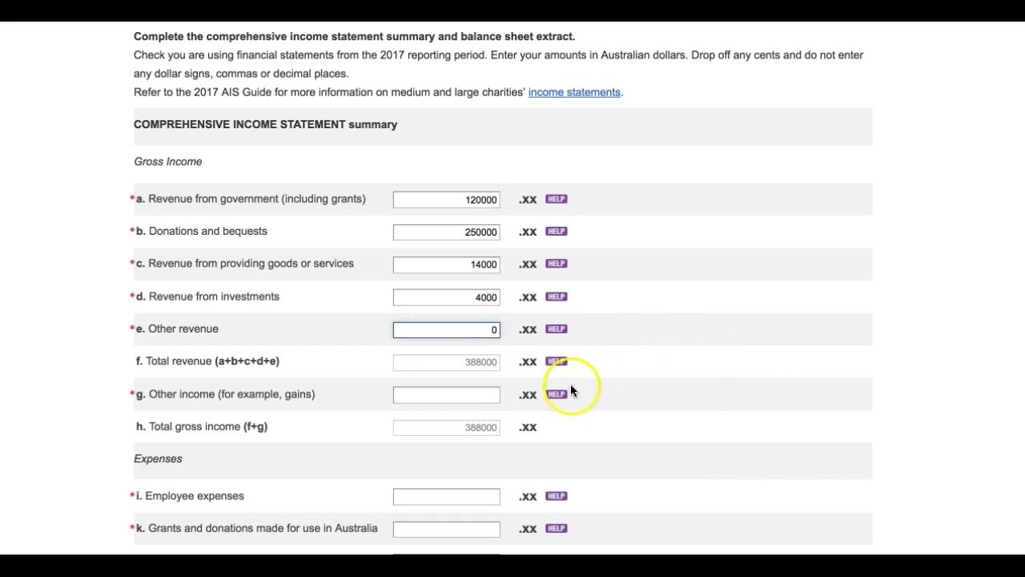
click(487, 392)
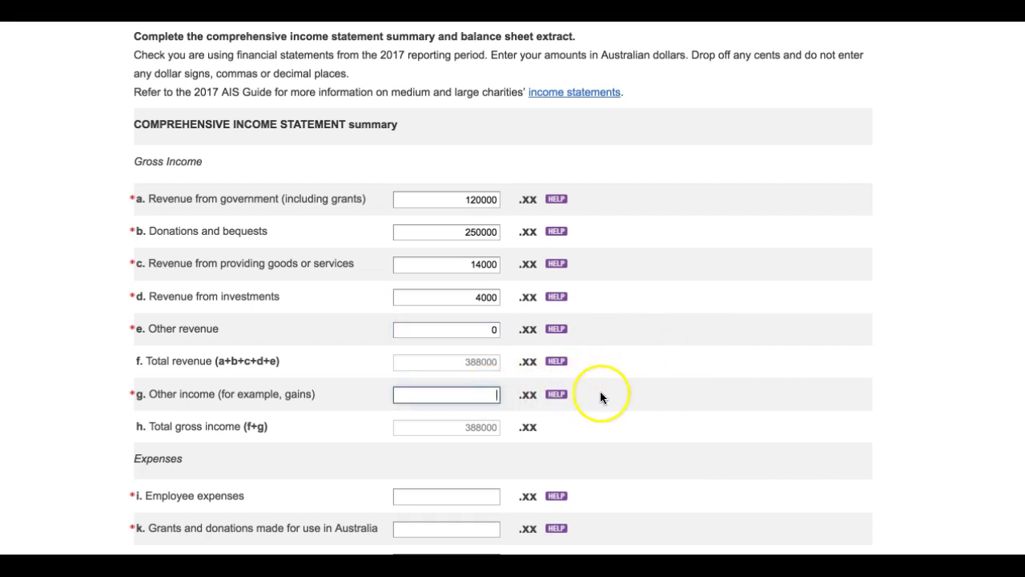
text(26000)
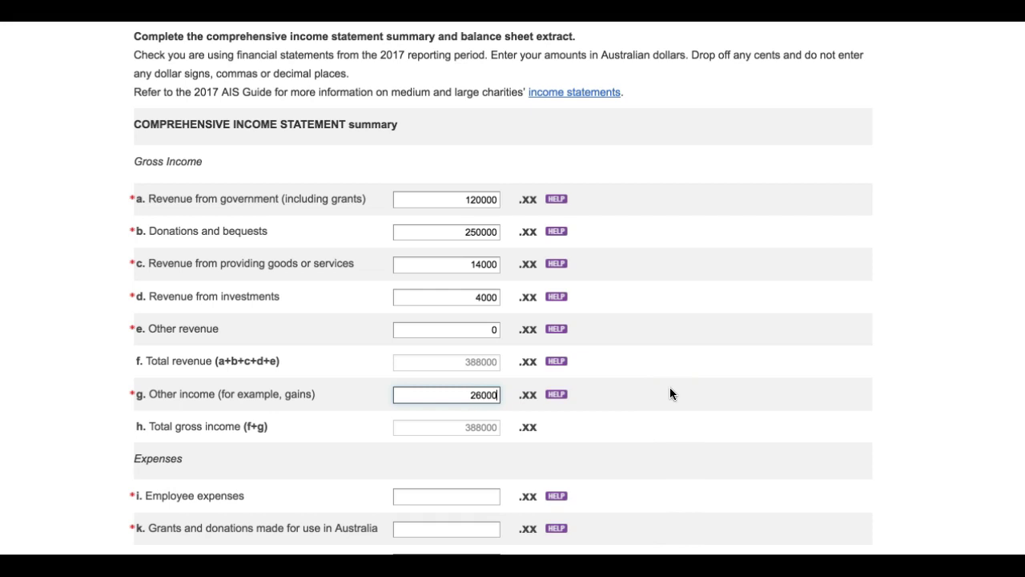
Enter 100000 for employee expenses in the expenses part of the income statement summary.
click(485, 494)
text(10)
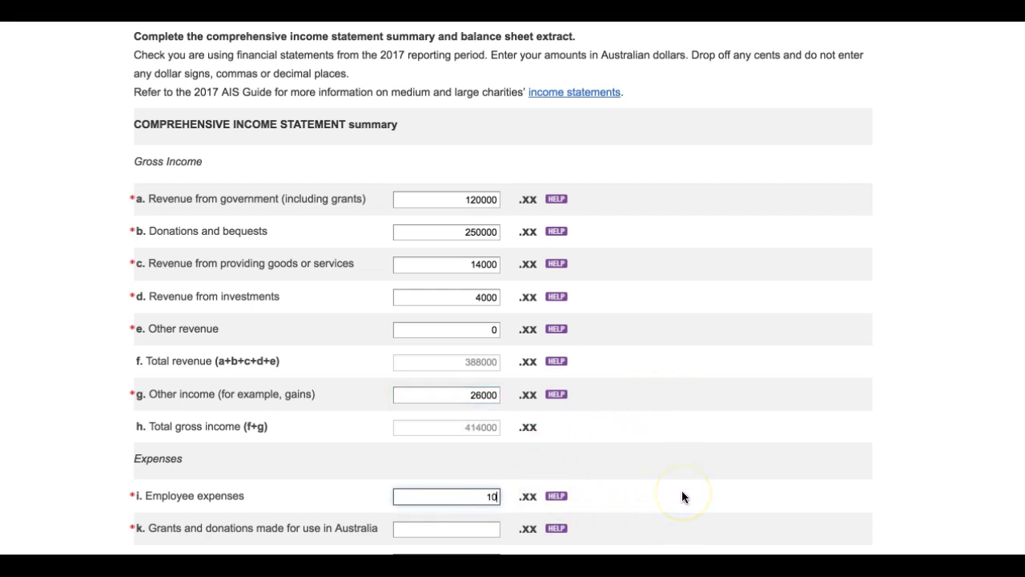
text(0000)
click(681, 375)
Show the help for revenue from government and find its medium and large charities guidance link.
click(638, 94)
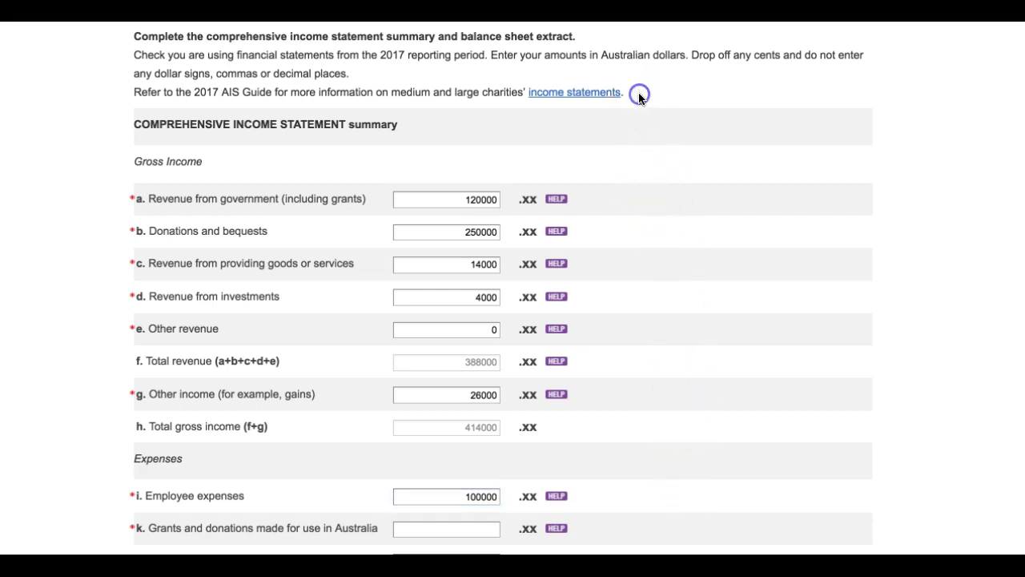
click(558, 201)
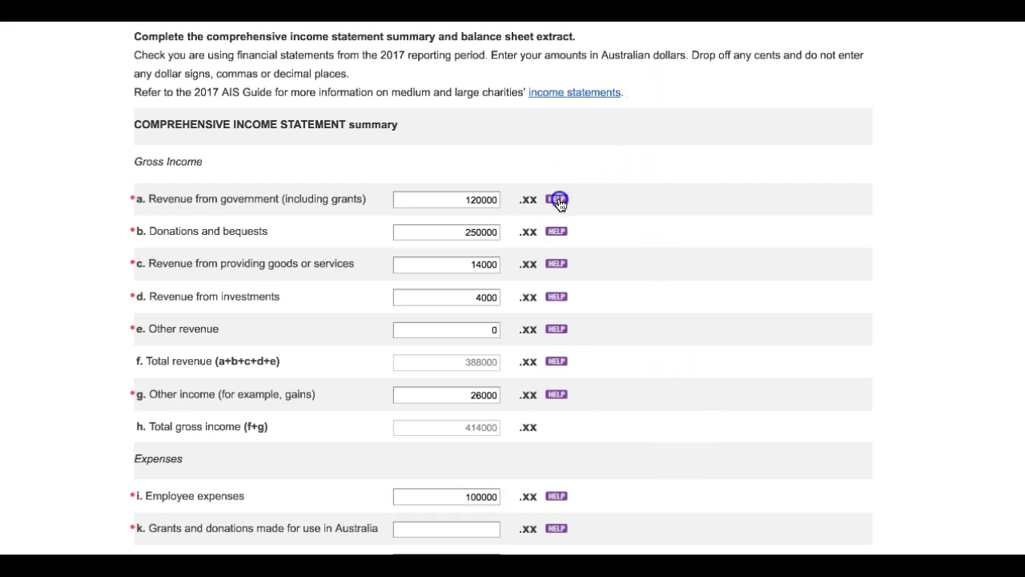
click(610, 126)
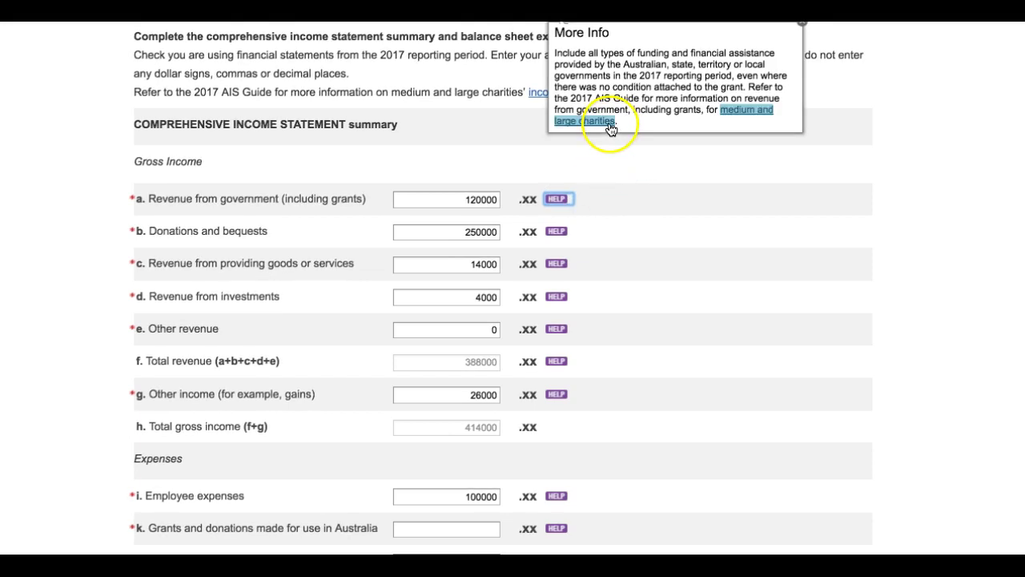
Answer Yes to question 16(a) to look through the reasons offered in question 16(c), and set 16(a) back to No.
scroll(512, 288, down, 12)
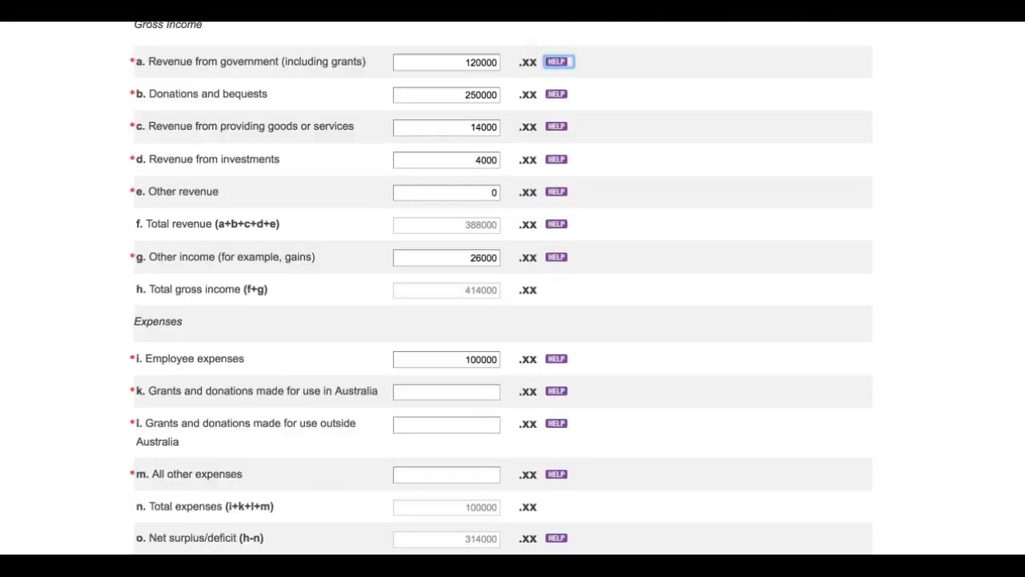
scroll(512, 289, down, 5)
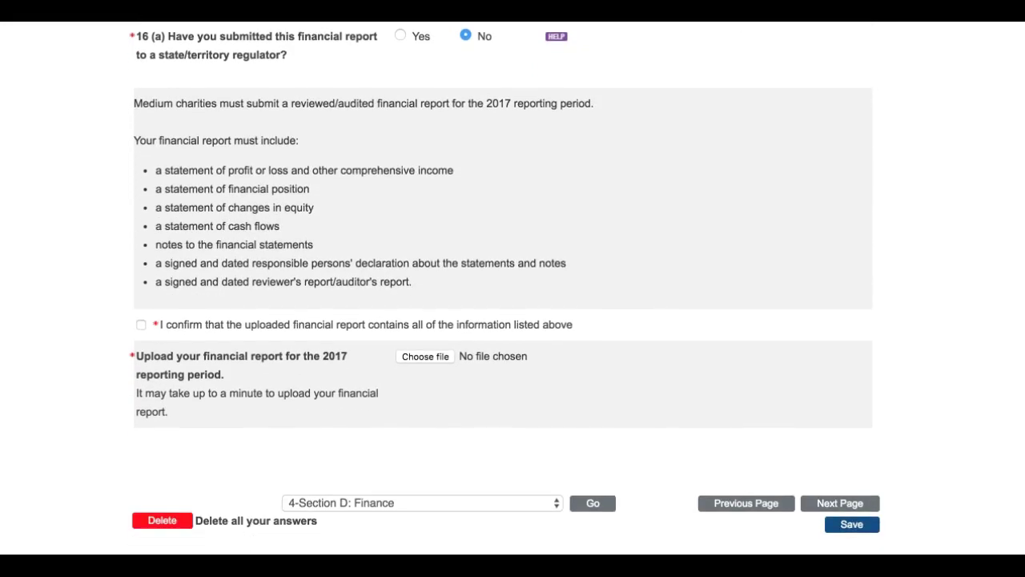
click(898, 511)
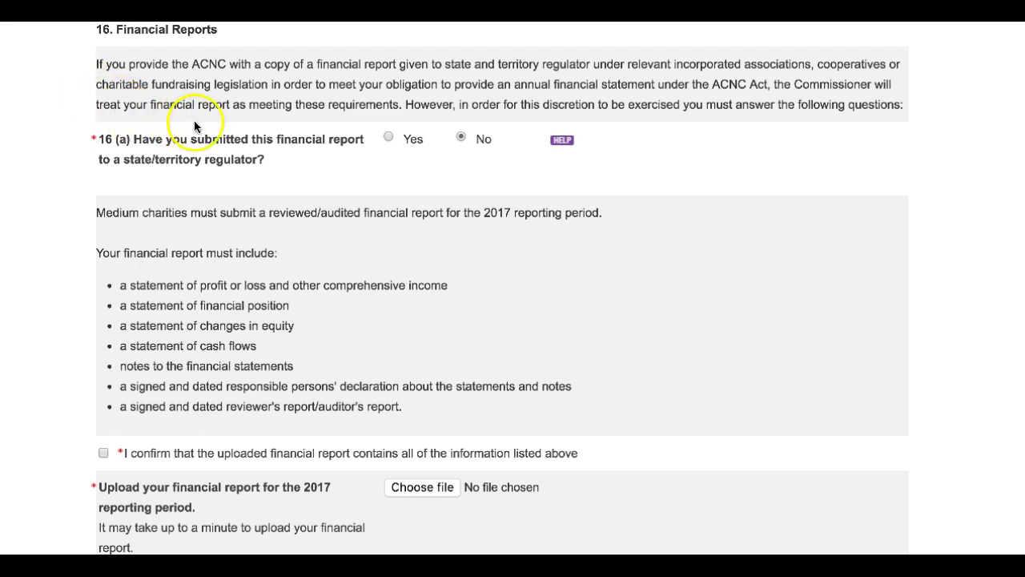
click(390, 139)
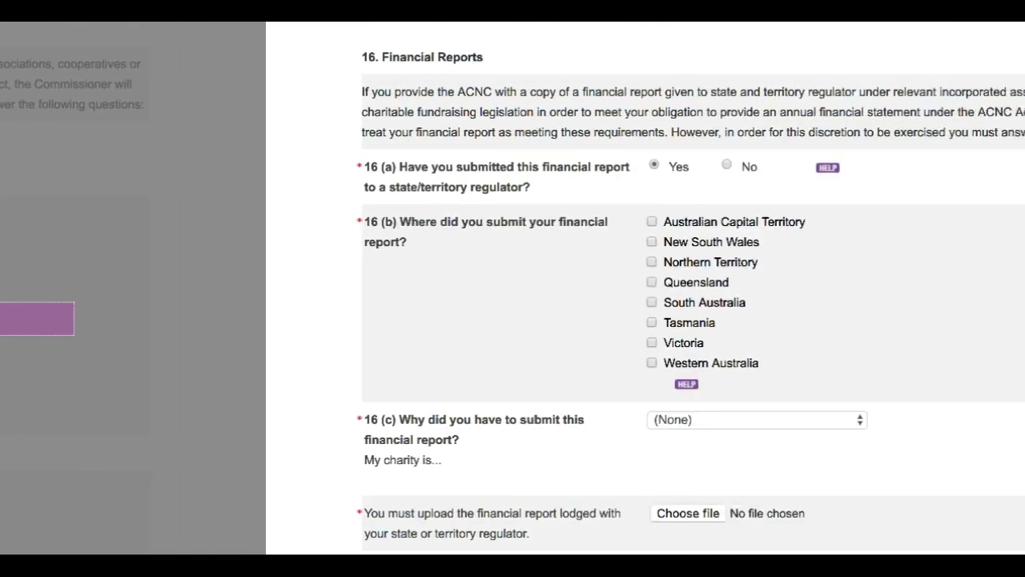
click(71, 236)
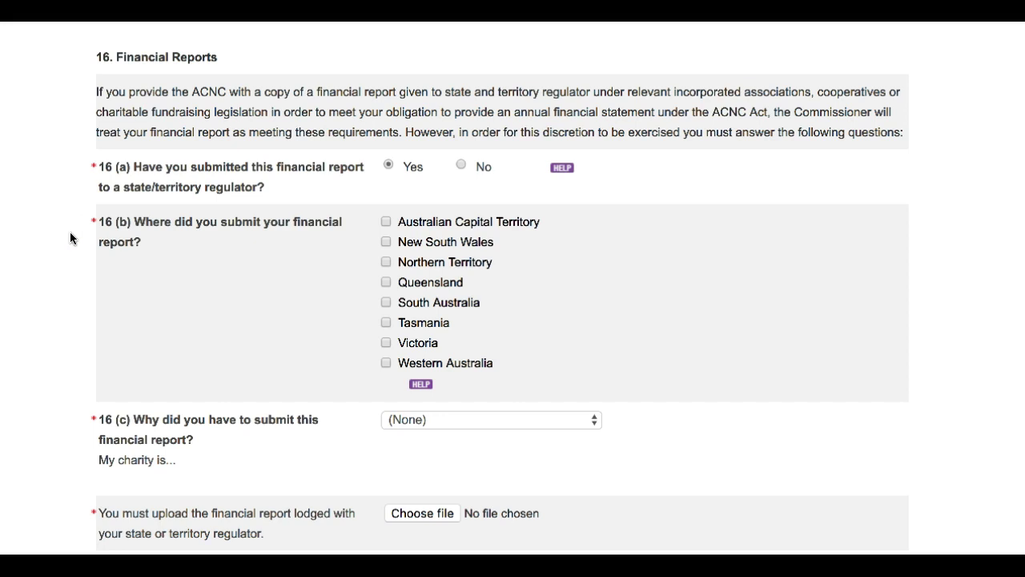
click(593, 422)
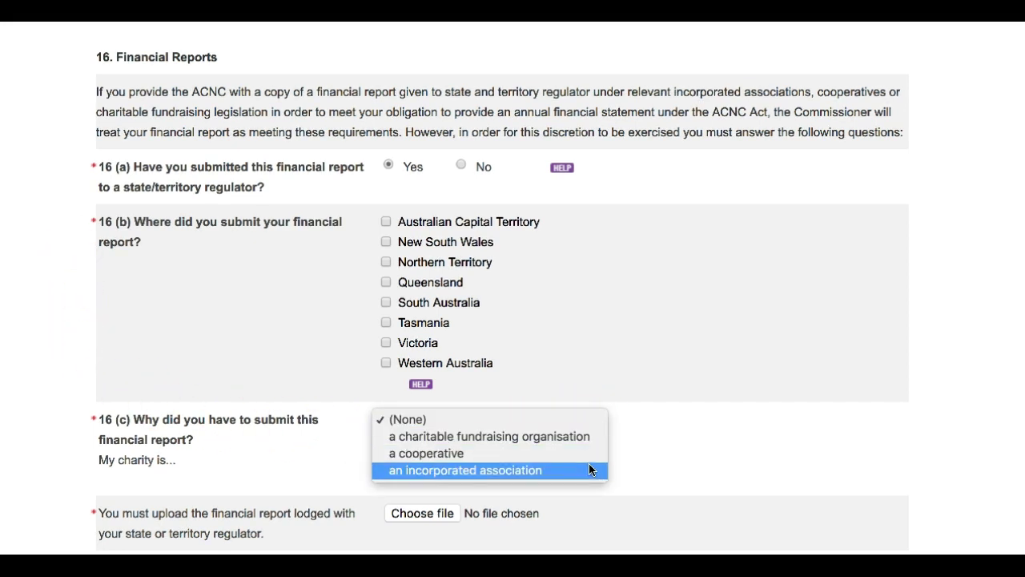
click(653, 428)
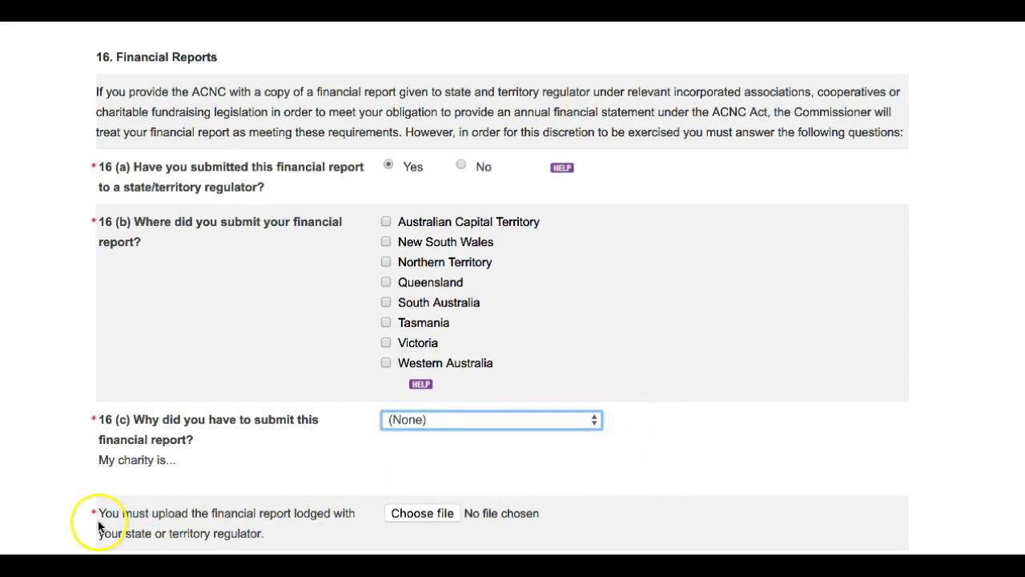
click(71, 526)
click(28, 502)
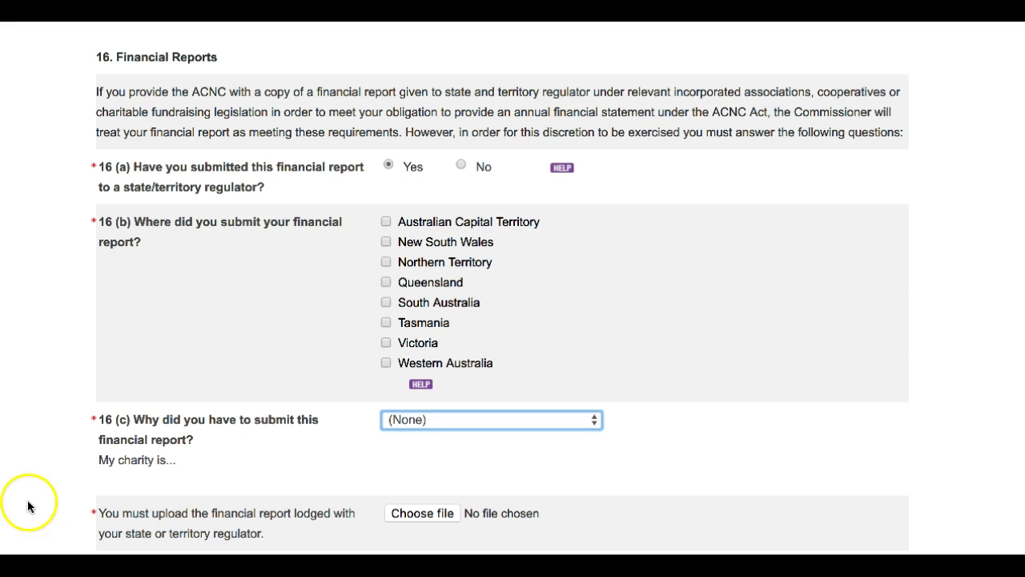
click(461, 164)
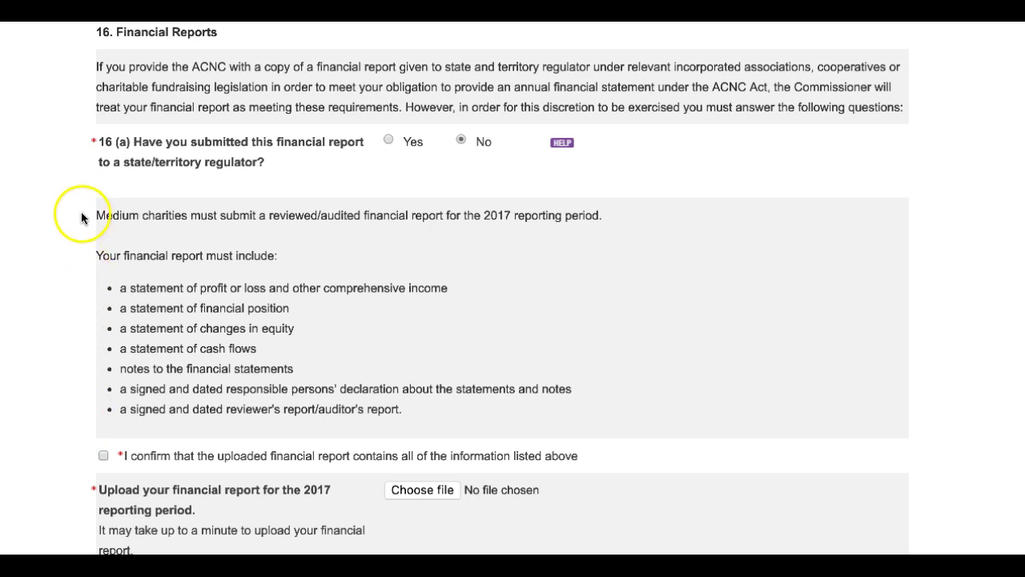
Confirm that the uploaded financial report contains all the listed information and go to the next page of the statement.
click(104, 456)
scroll(431, 515, down, 4)
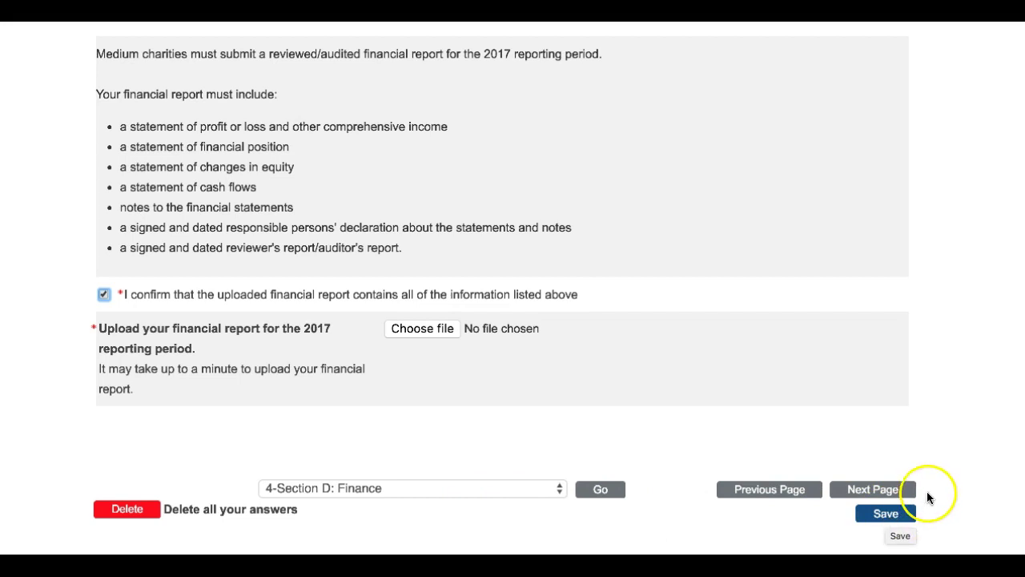
click(889, 490)
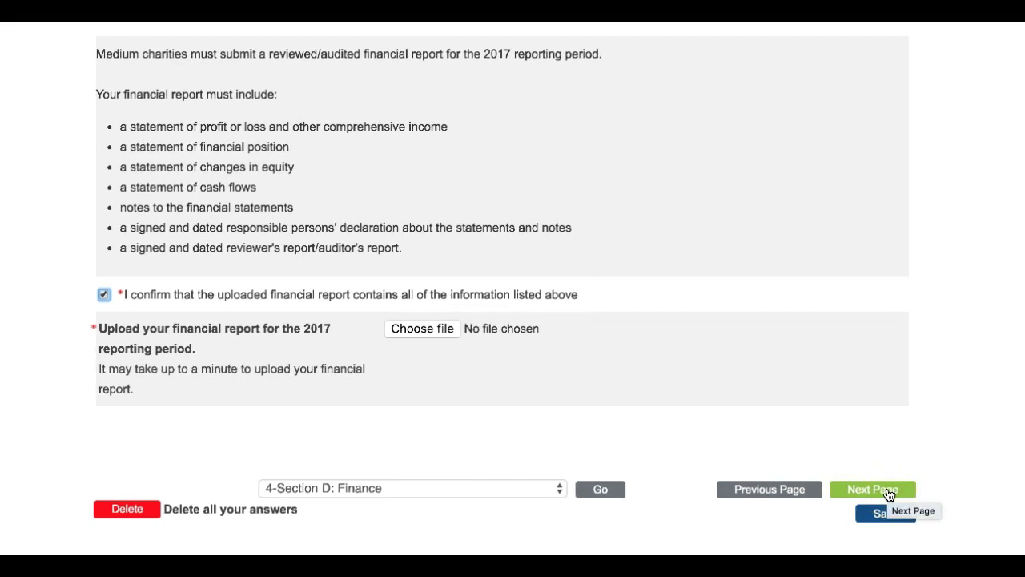